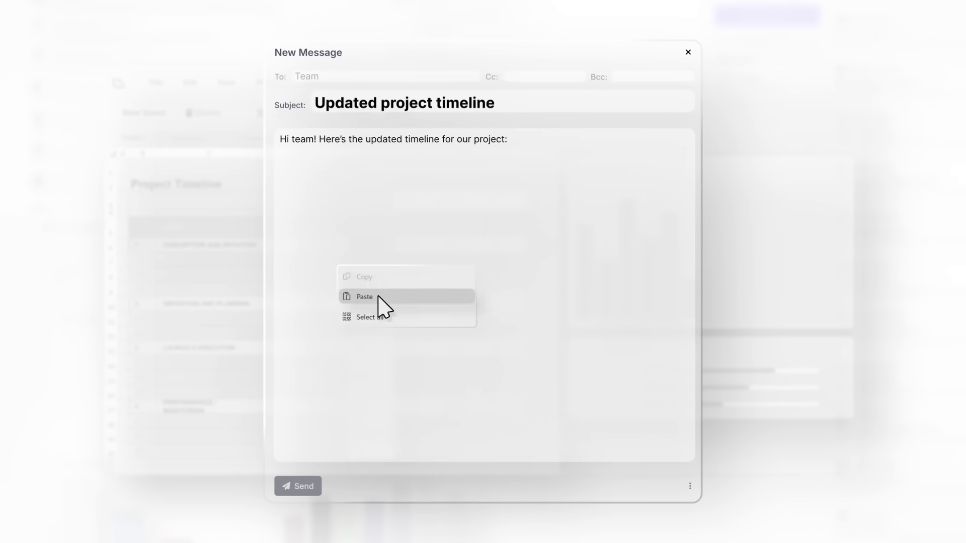
- Paste the Project Timeline table into the email body and enlarge it
click(377, 297)
drag(638, 404, 682, 435)
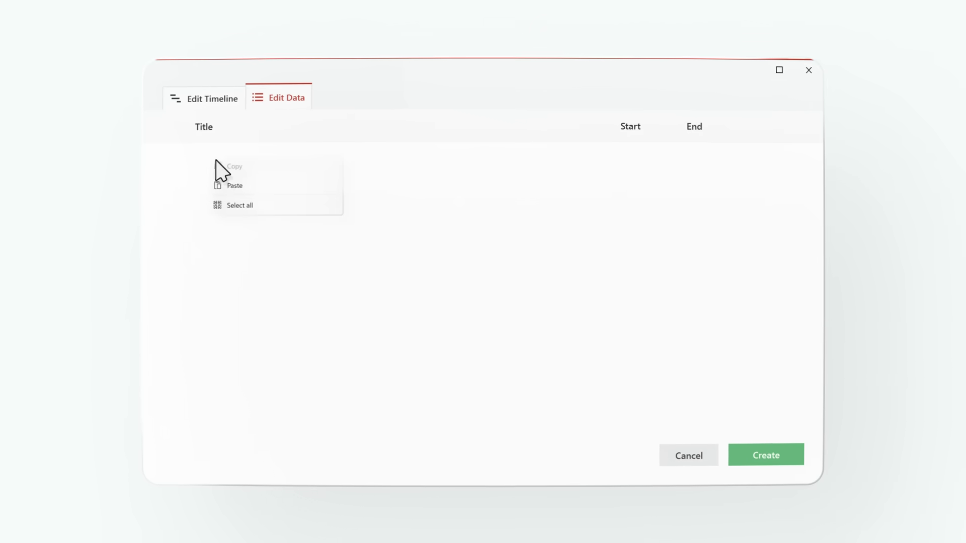
- Paste the copied tasks into the timeline data and extend the Scope & Goal Setting bar
click(213, 97)
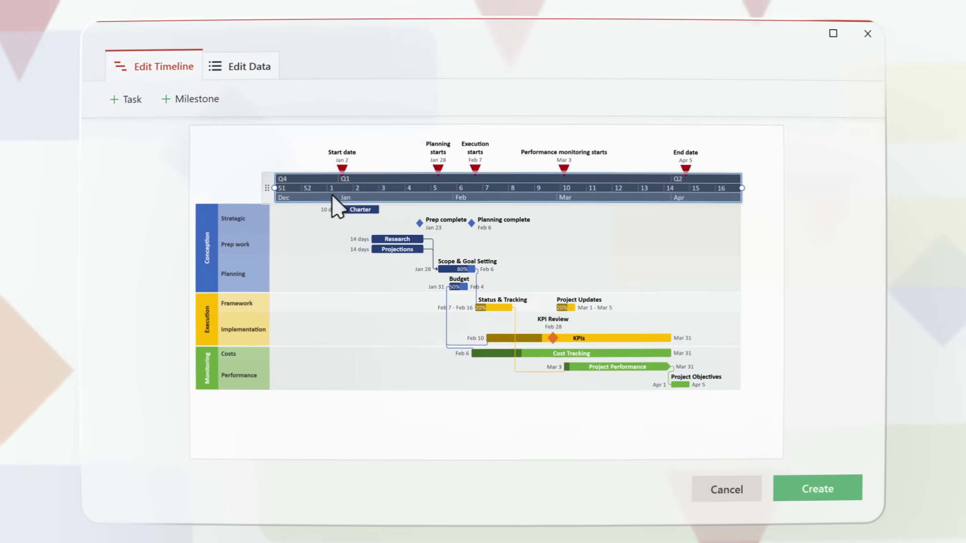
drag(473, 269, 494, 270)
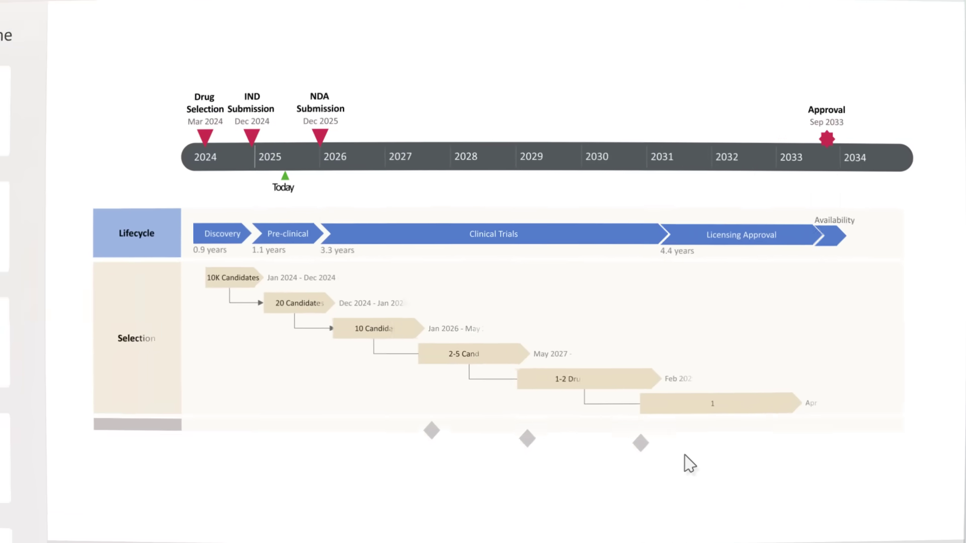
- Preview the orange-red, chevron, star and flag templates, ending on yellow-and-blue flags
click(176, 151)
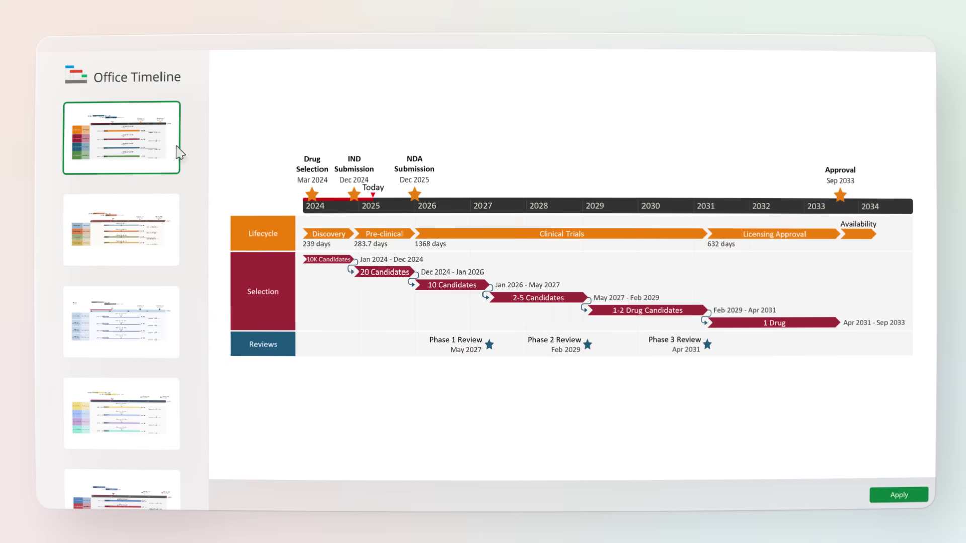
click(169, 244)
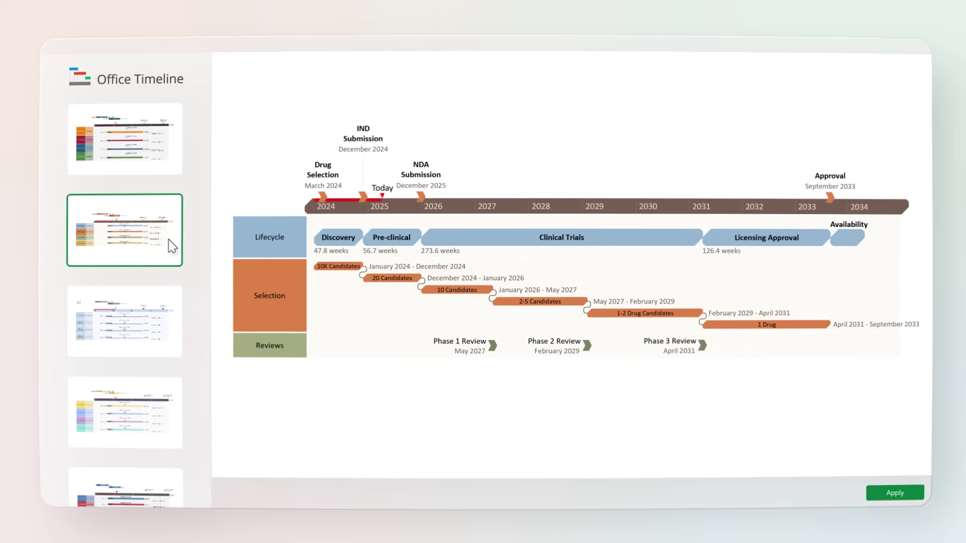
click(183, 327)
click(185, 412)
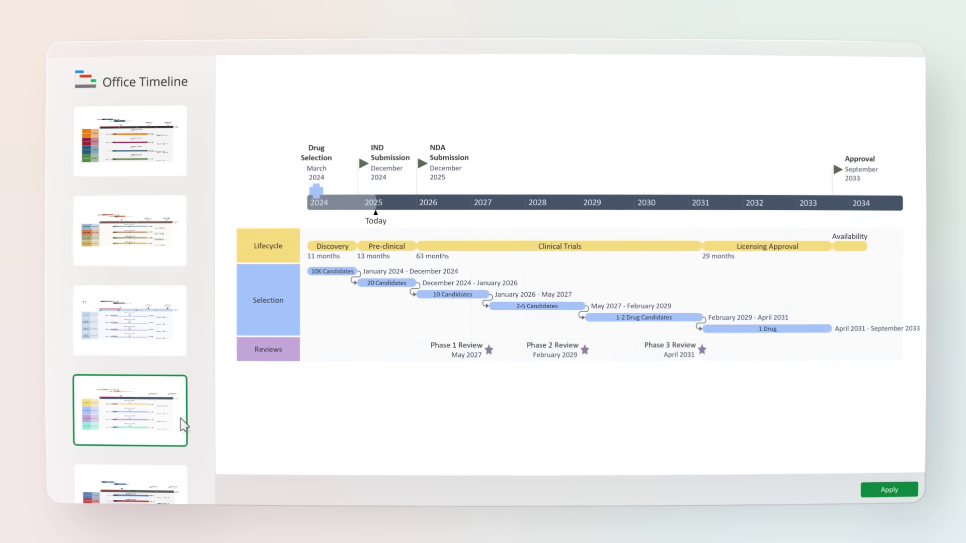